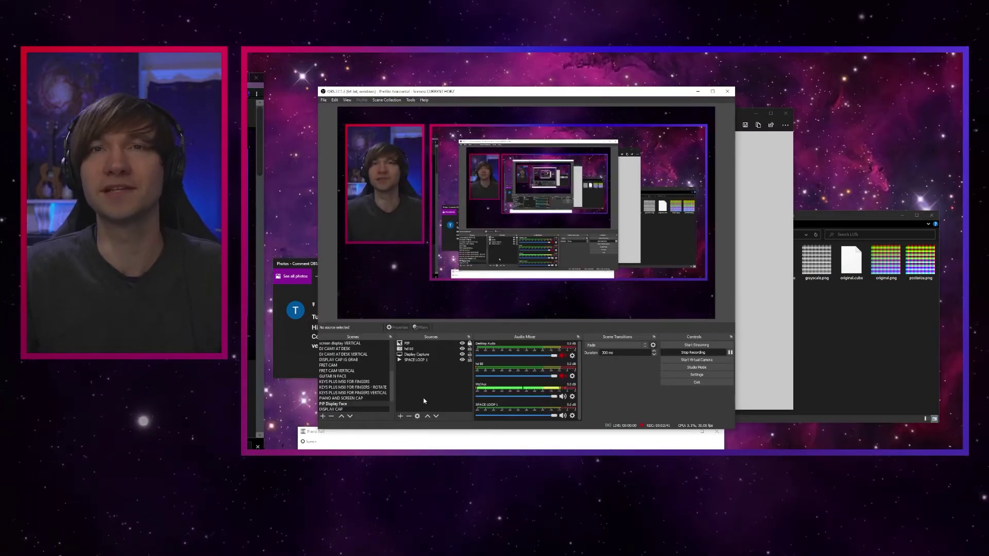
- Add the existing MANUSCRIPT VIEW window capture to the scene
left_click(401, 416)
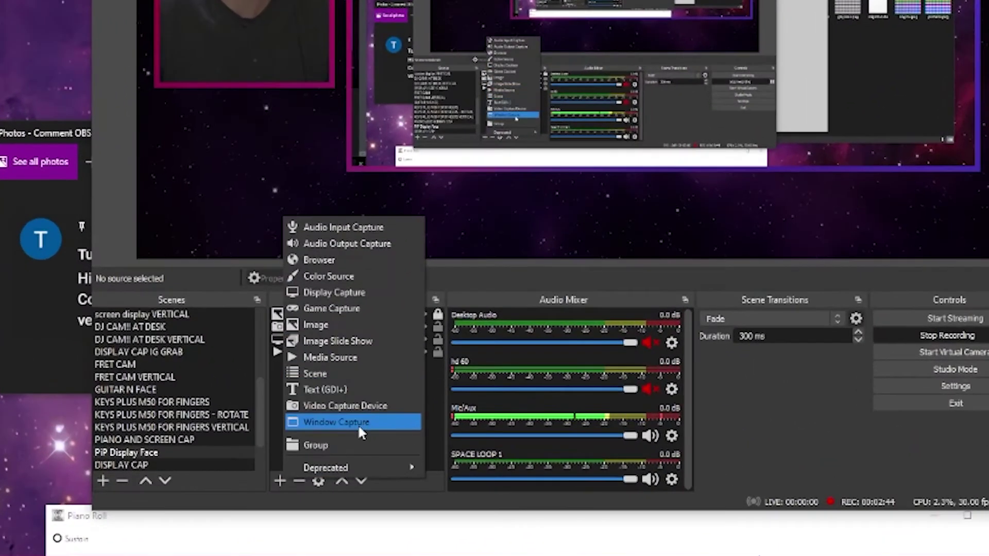
left_click(358, 424)
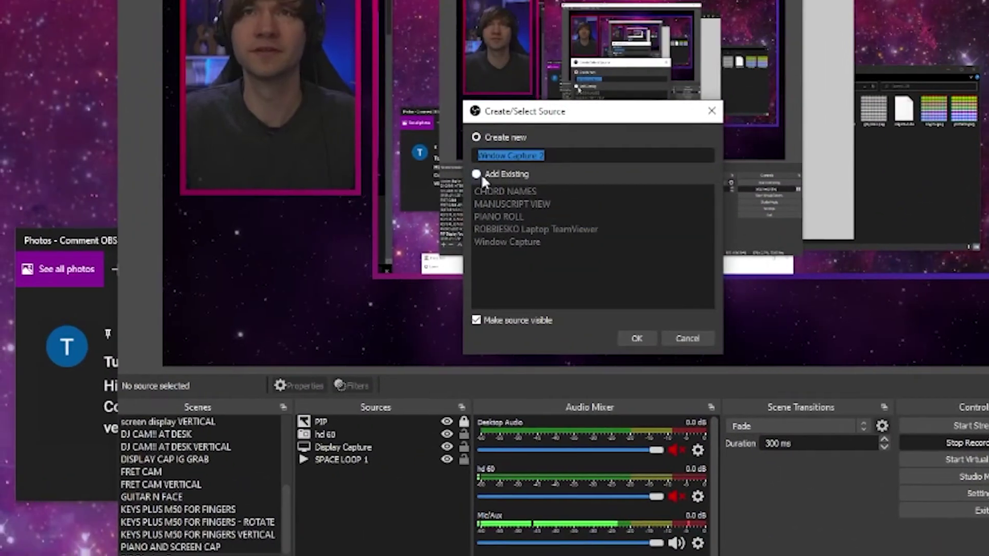
left_click(481, 174)
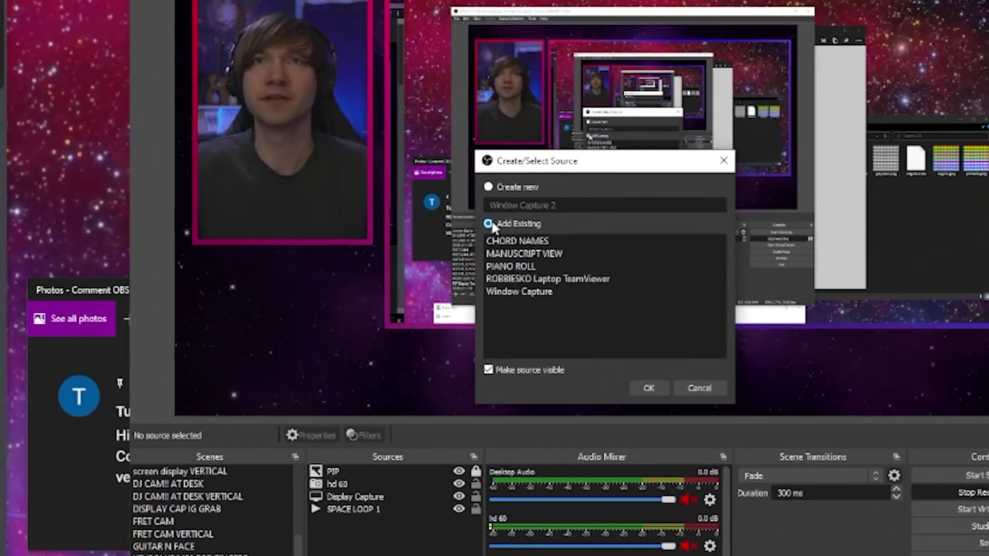
left_click(524, 257)
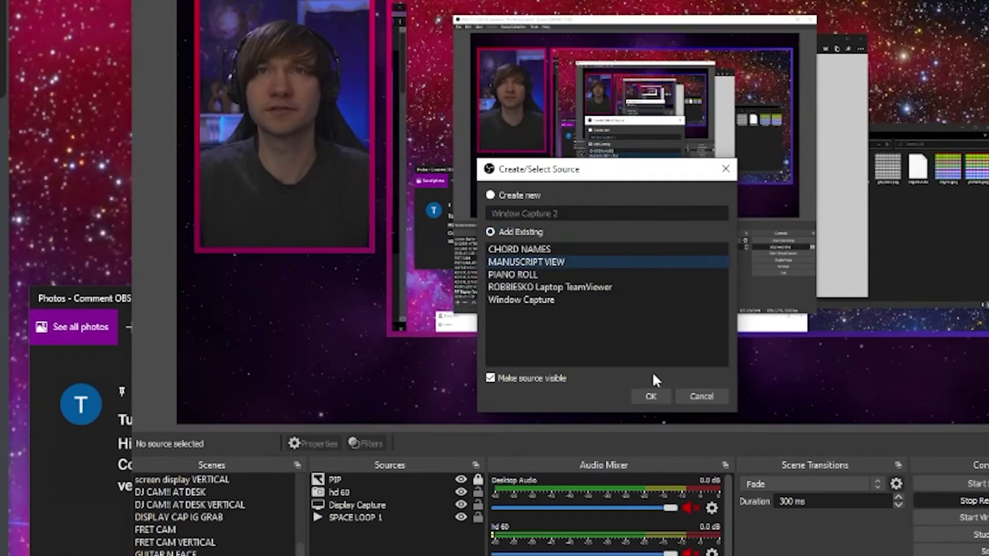
left_click(649, 398)
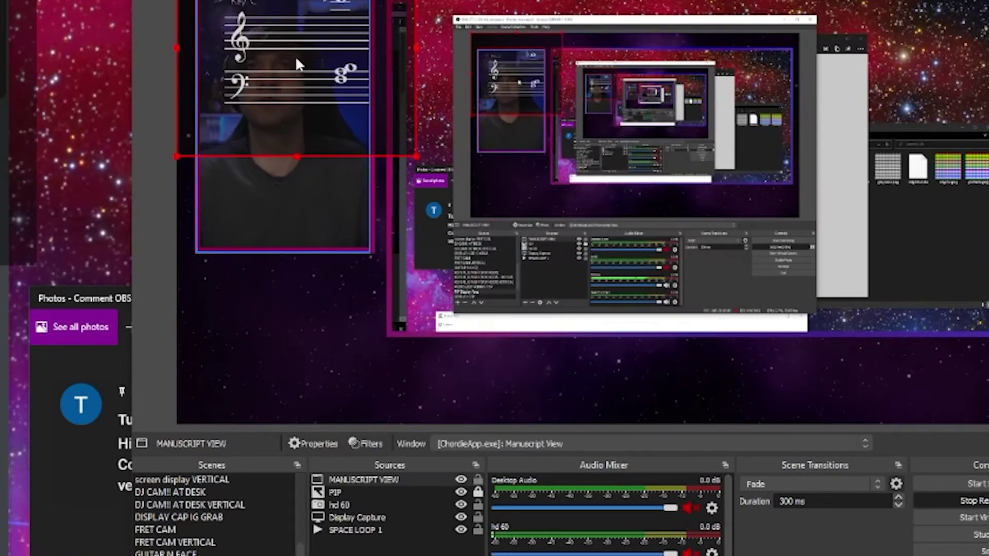
- Move the sheet-music capture to the lower middle and shrink it to fit under the webcam frame
left_click_drag(295, 65, 436, 251)
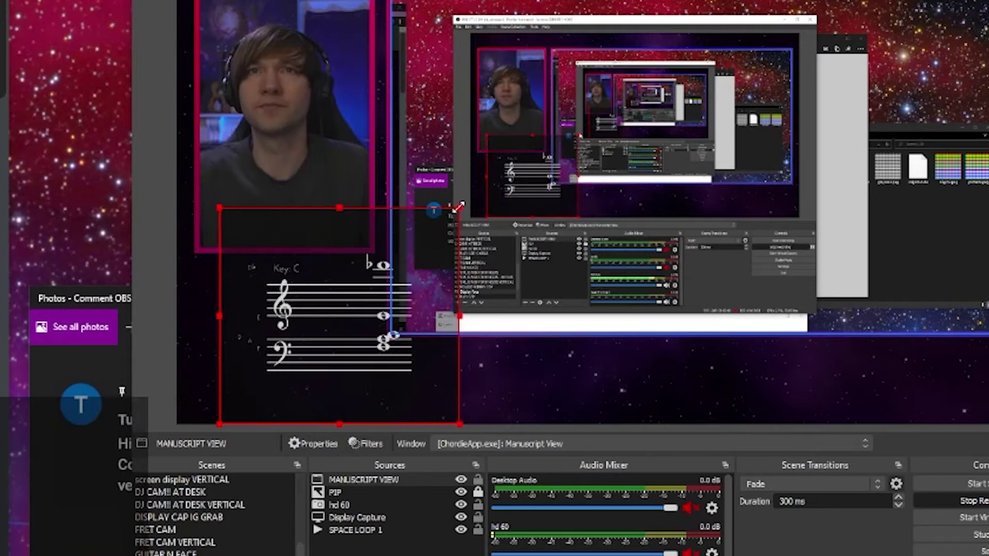
left_click_drag(459, 208, 386, 224)
mouse_move(327, 317)
left_mouse_down()
mouse_move(291, 325)
mouse_move(292, 343)
left_mouse_up()
- Delete the Apply LUT and Color Correction filters from MANUSCRIPT VIEW's filter list
right_click(295, 337)
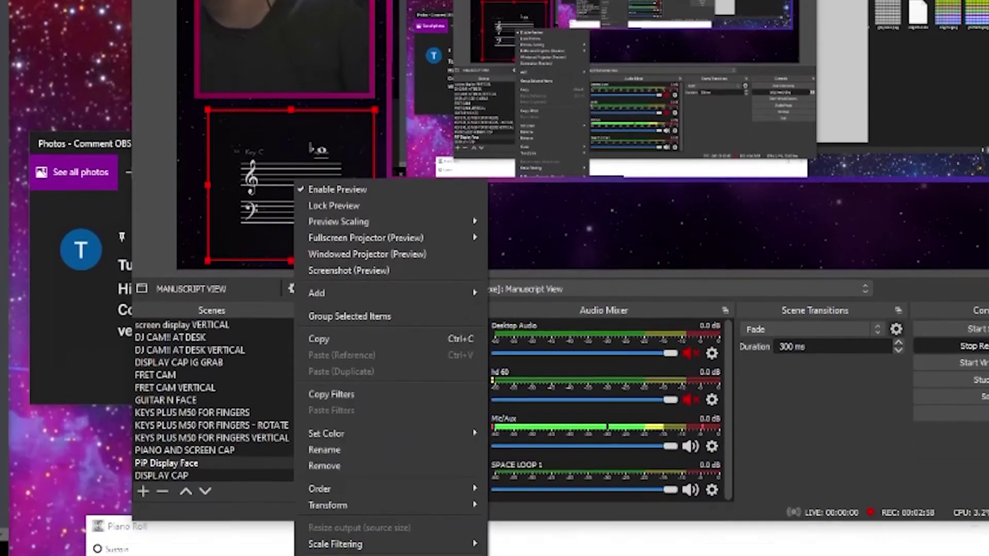
left_click(332, 555)
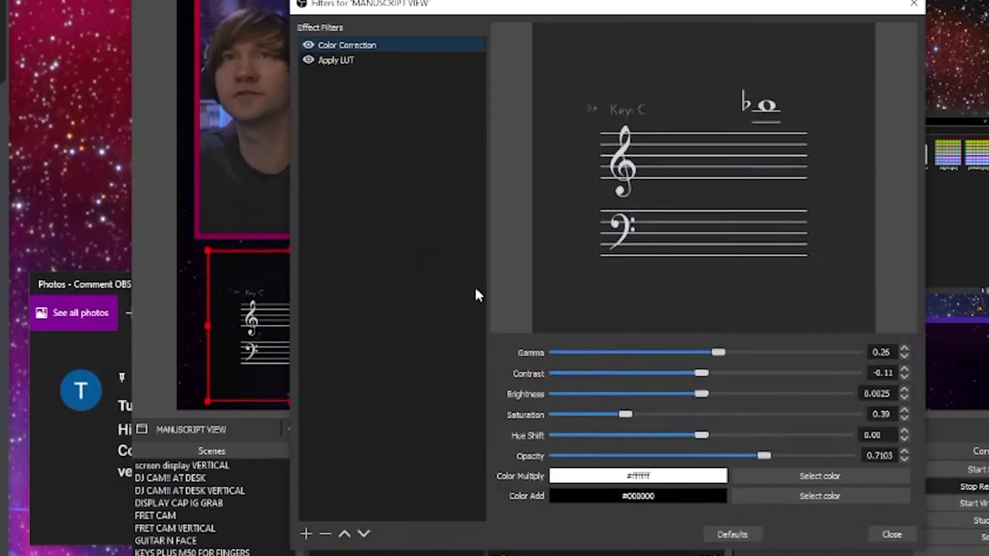
left_click(358, 69)
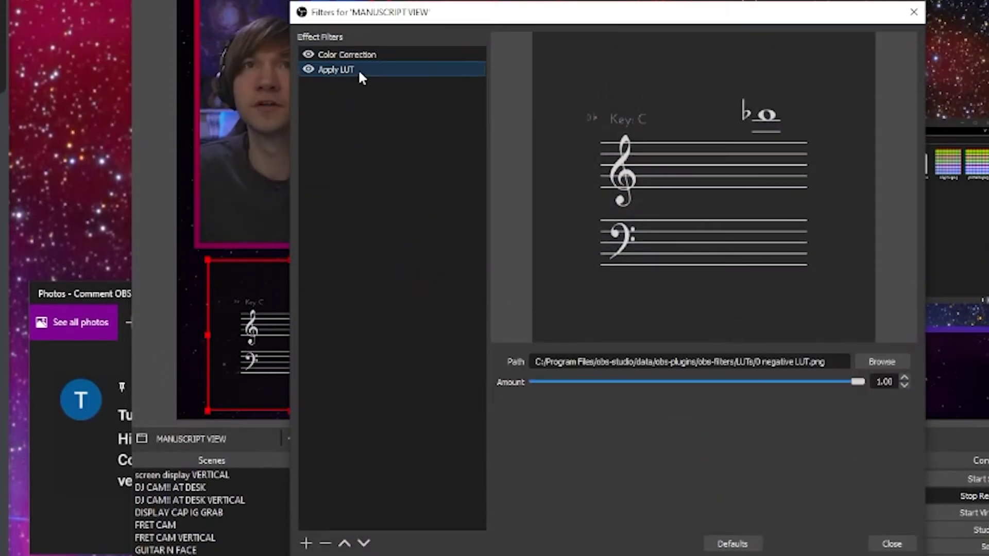
left_click(325, 543)
left_click(651, 311)
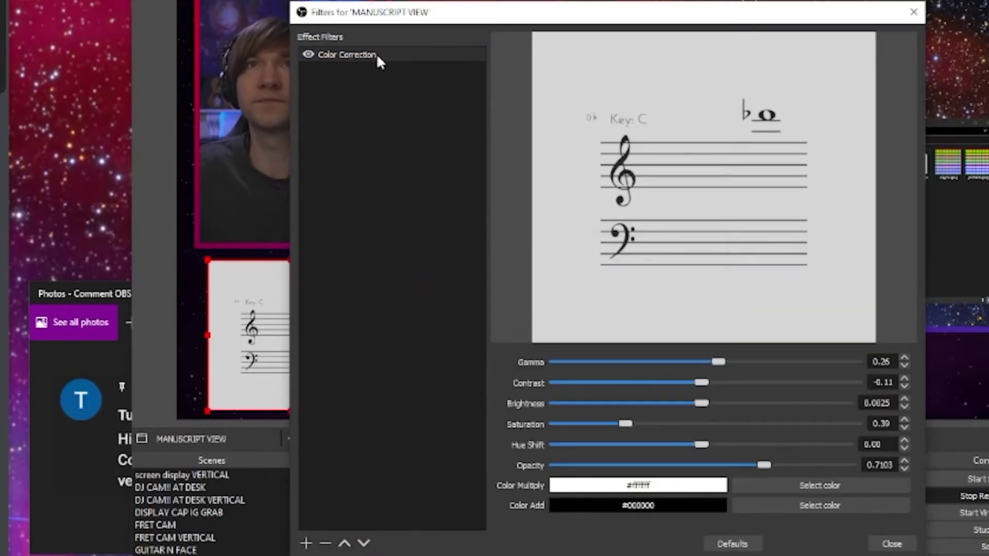
left_click(325, 546)
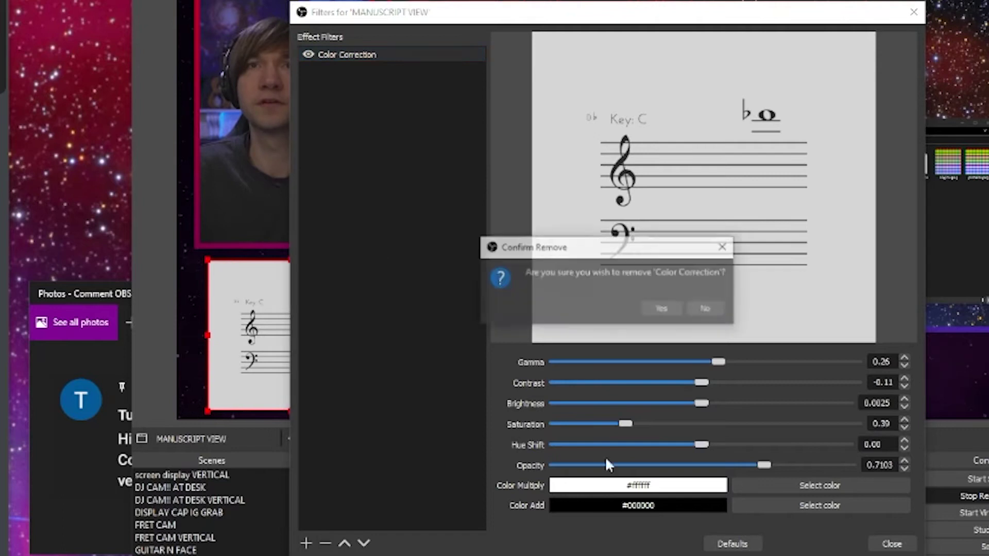
left_click(662, 316)
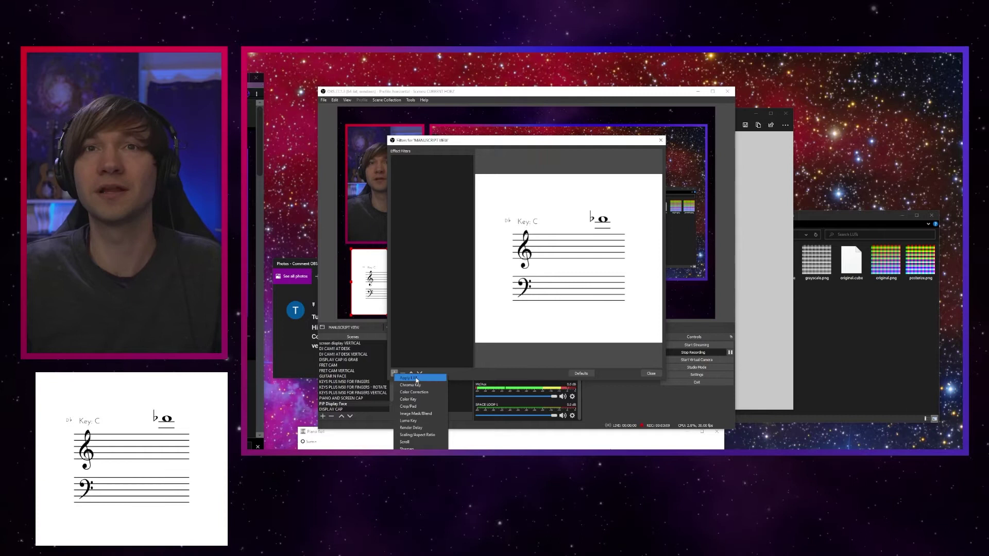
- Add a new Apply LUT filter to MANUSCRIPT VIEW and load the negative LUT image as its path
left_click(417, 379)
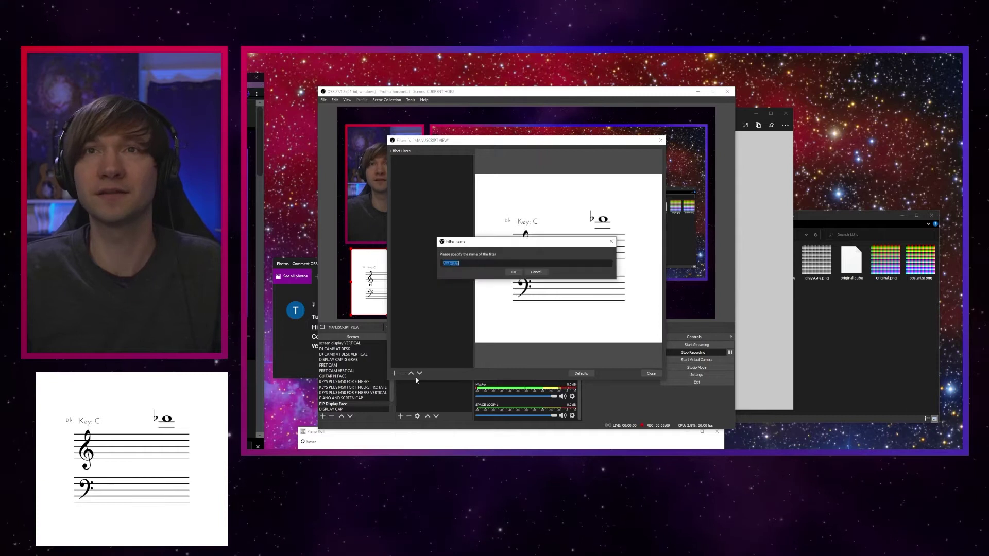
left_click(512, 272)
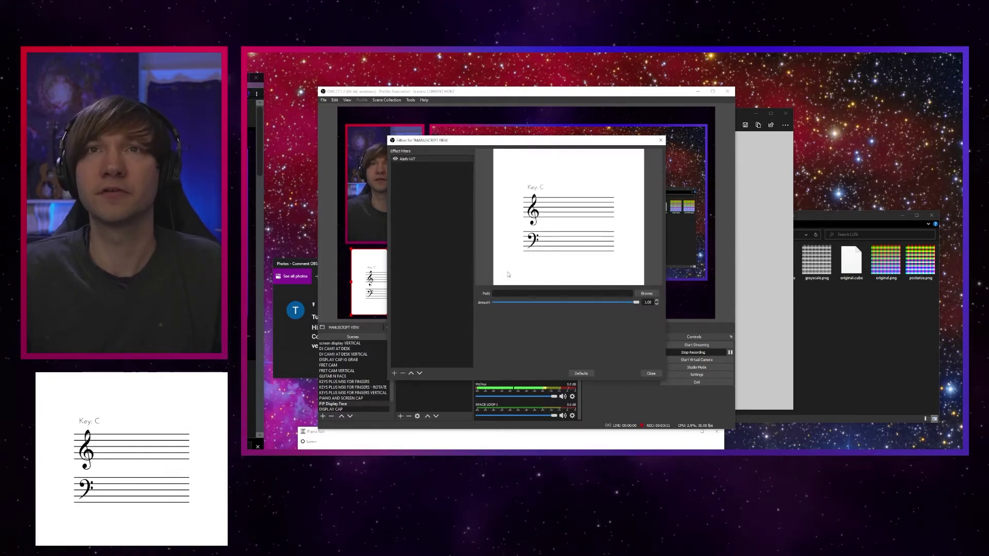
left_click(653, 295)
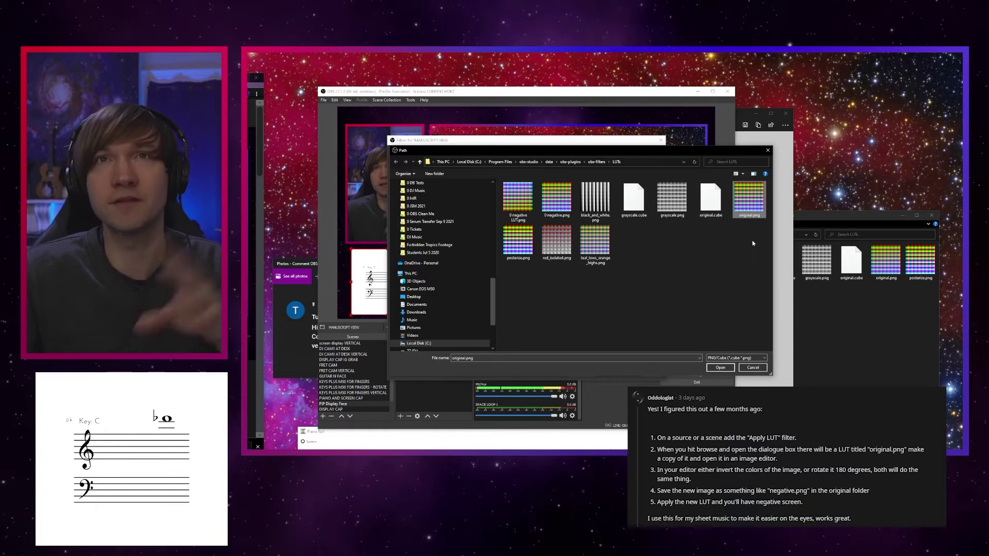
left_click(726, 370)
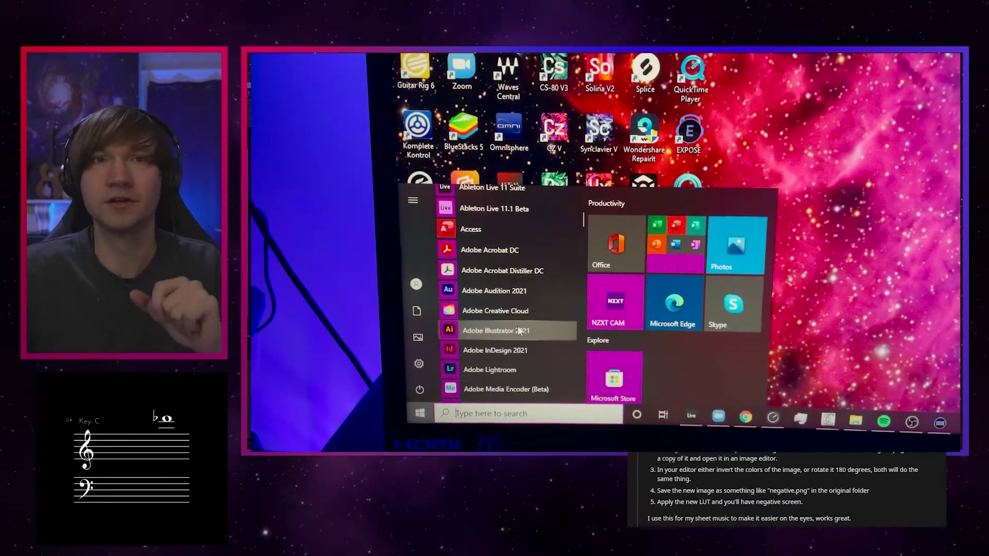
scroll(510, 333, "down", 2)
scroll(517, 330, "down", 3)
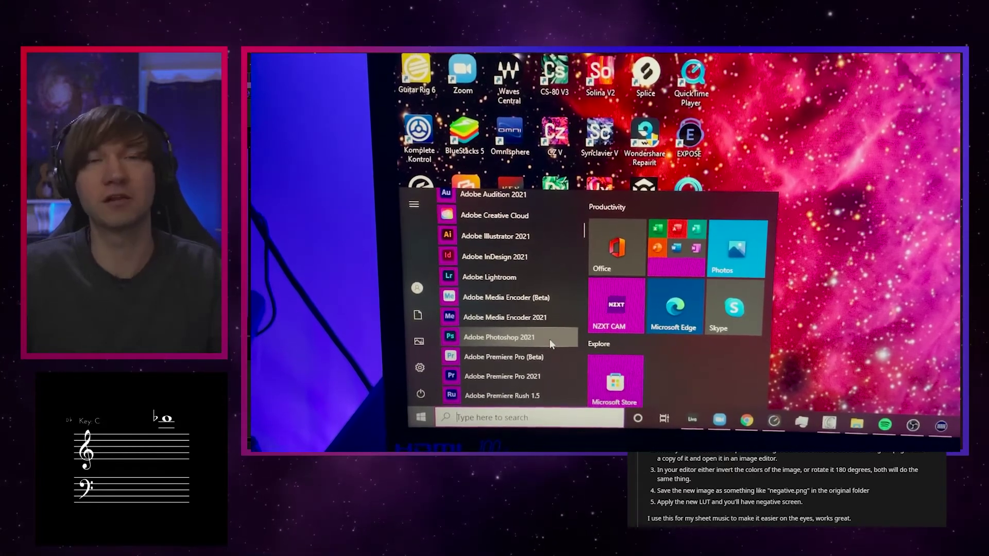
- Show the Adobe Photoshop 2021 jump list with its recent files from the Start menu
right_click(537, 341)
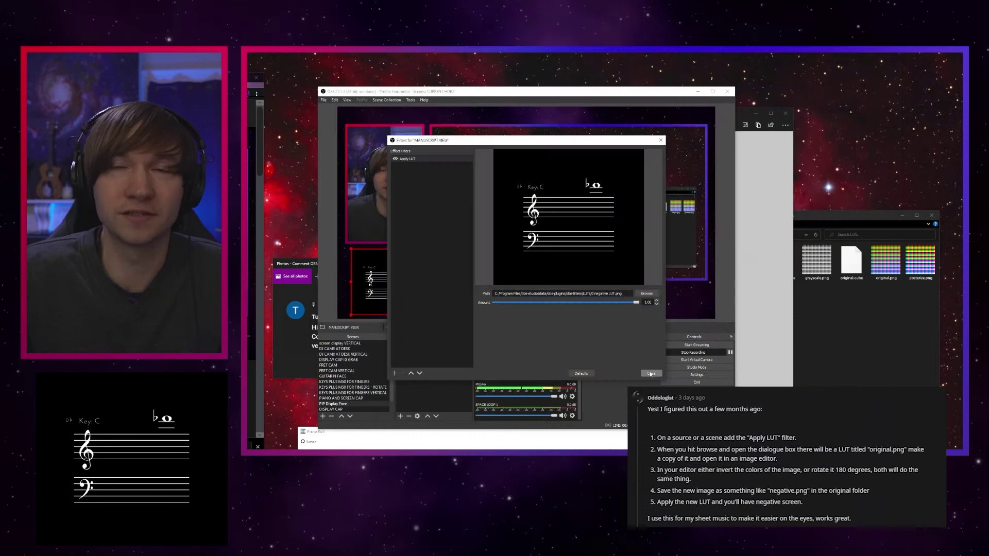
- Close the Filters for MANUSCRIPT VIEW dialog, keeping the white-on-black sheet music
left_click(651, 375)
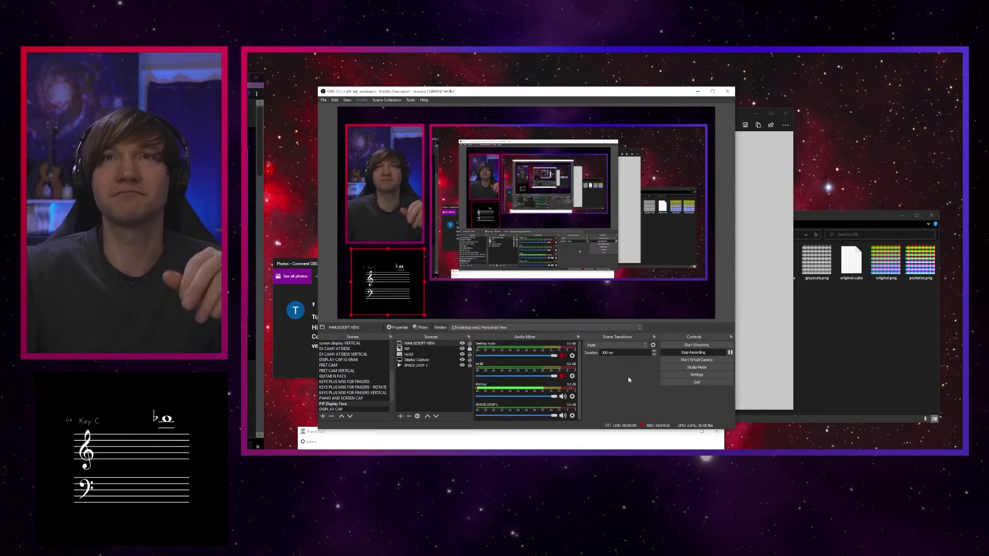